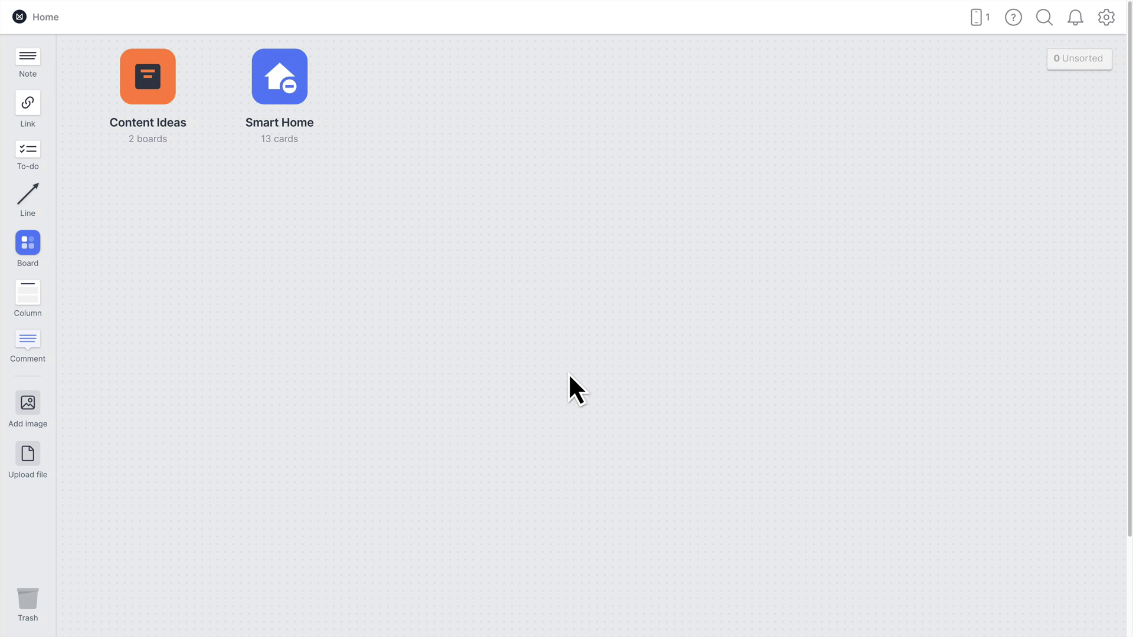
Show the notes sent from the phone, then close that panel to return to the Home screen
left_click(983, 28)
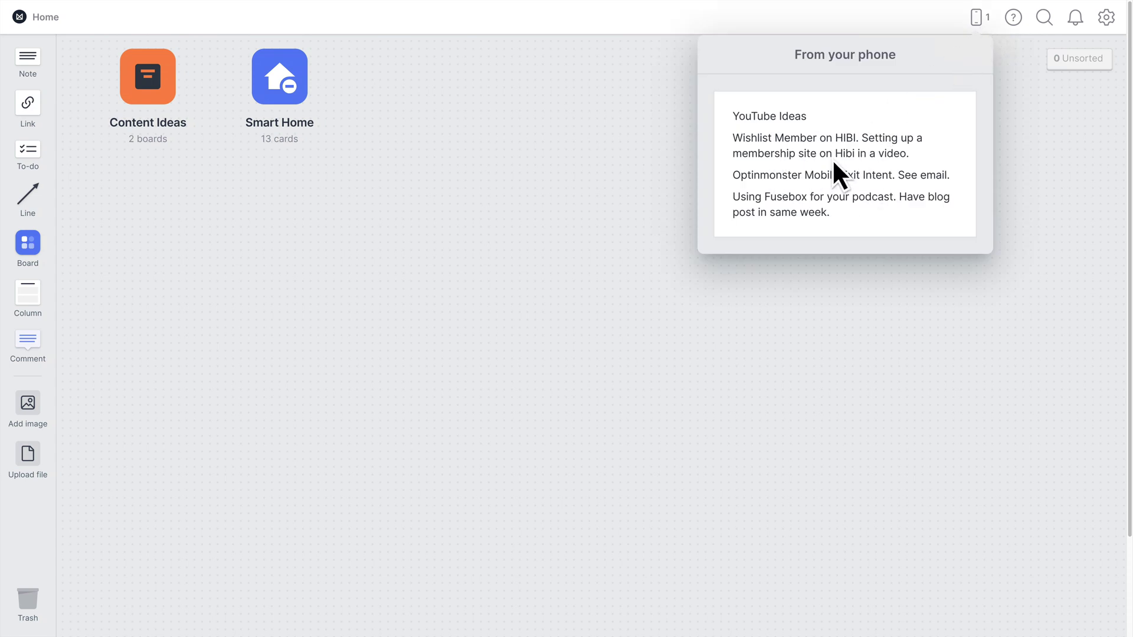
left_click(448, 123)
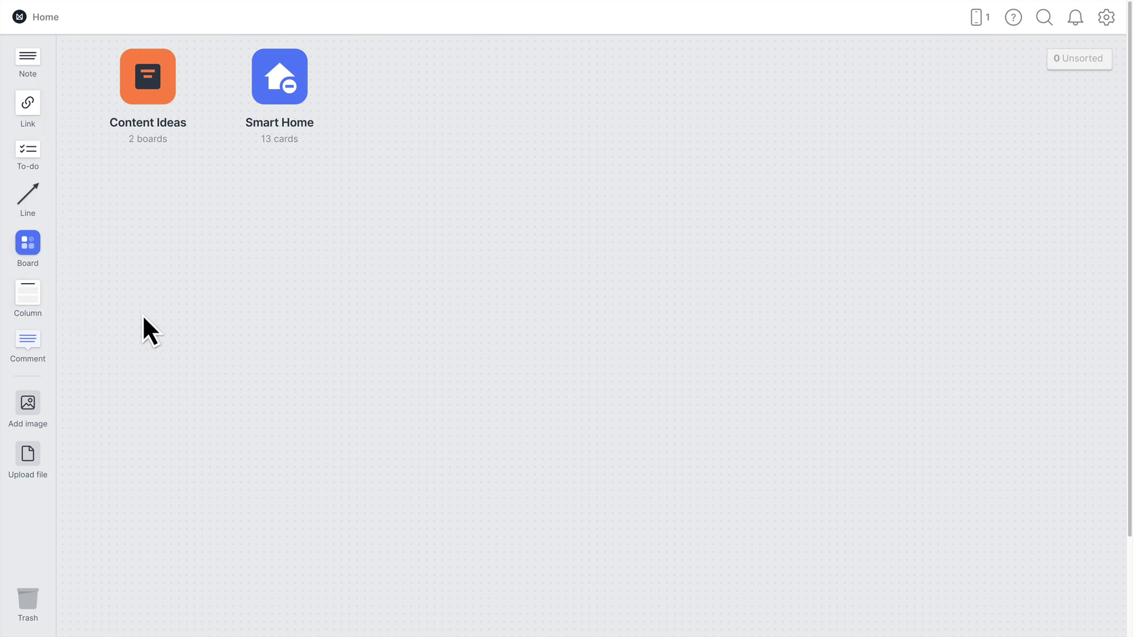
Open the Smart Home board and zoom out so all four product columns are visible
left_click(285, 98)
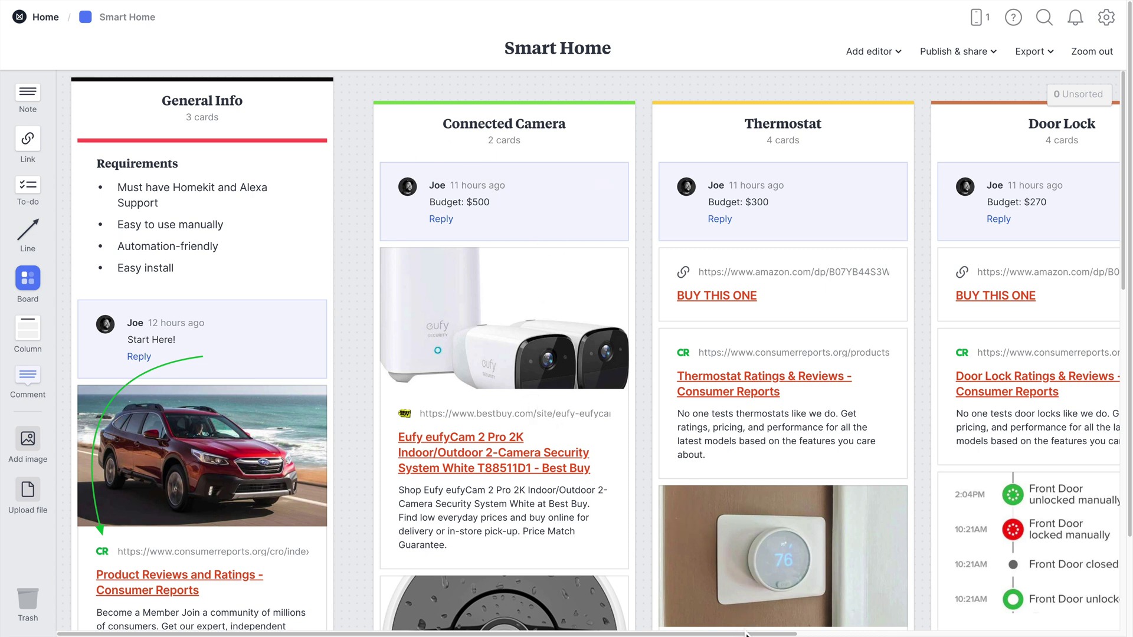
scroll(747, 635, "right", 2)
scroll(748, 635, "left", 2)
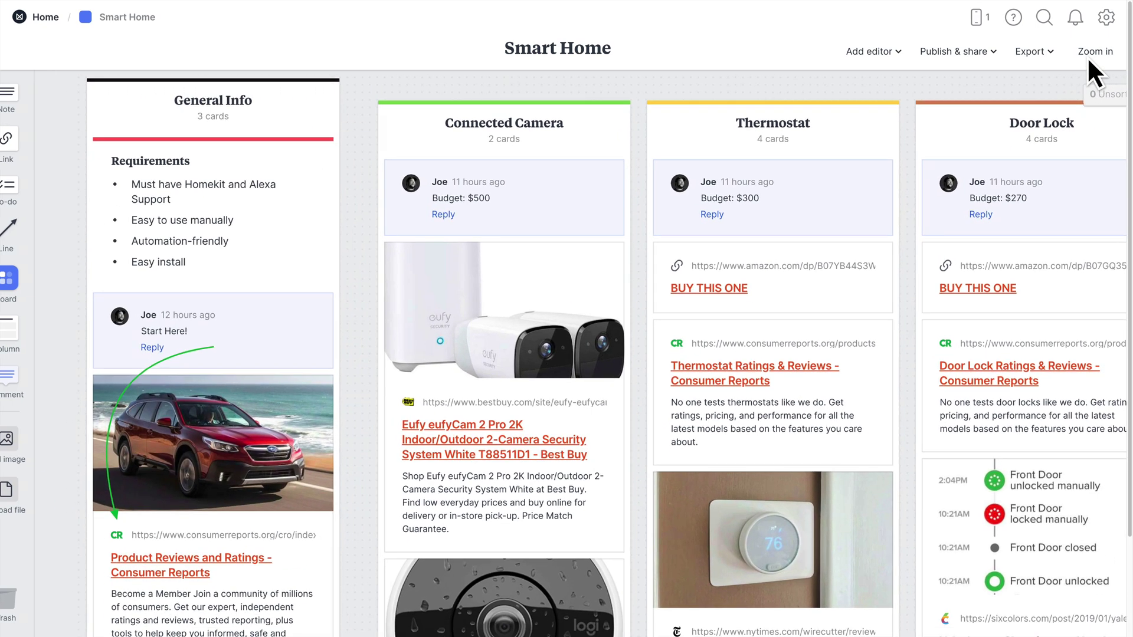
left_click(1087, 56)
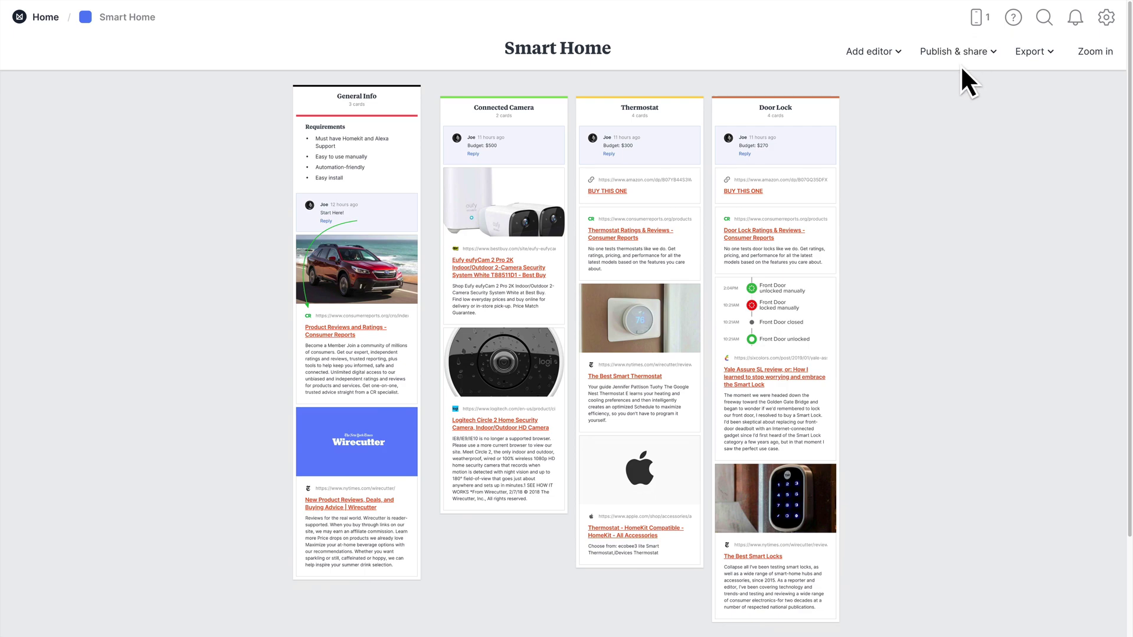
Zoom the Smart Home board back in, toggle out and in again, ending on full-size columns
left_click(979, 17)
left_click(933, 102)
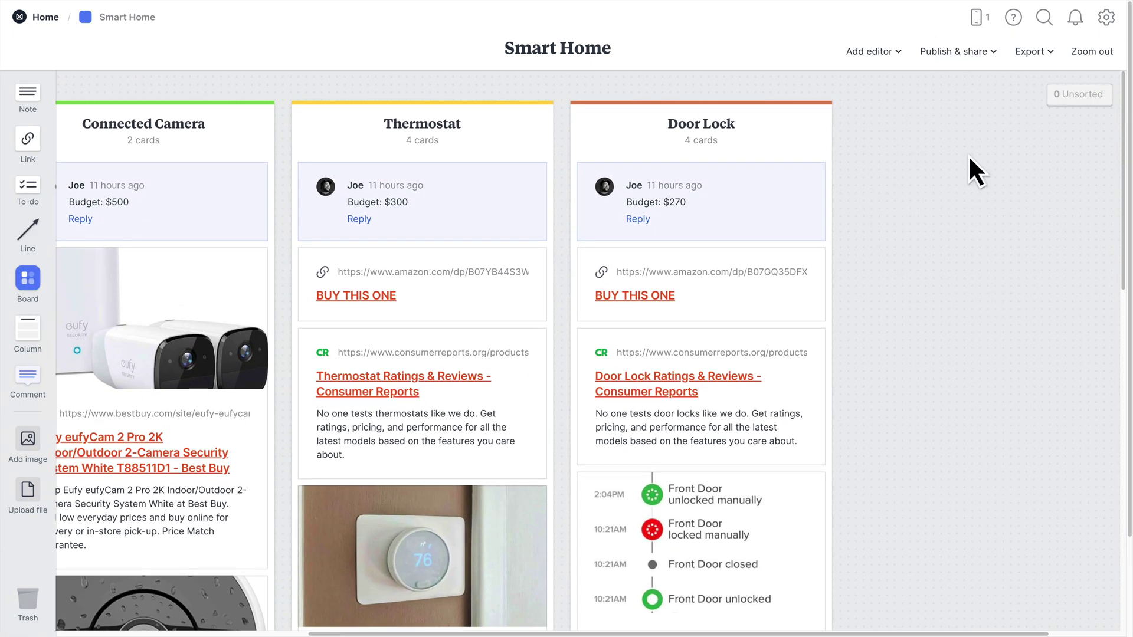
mouse_move(707, 183)
mouse_move(698, 201)
left_mouse_down()
mouse_move(855, 277)
mouse_move(1040, 332)
mouse_move(1110, 334)
mouse_move(1100, 341)
mouse_move(1106, 326)
mouse_move(717, 228)
mouse_move(688, 188)
left_mouse_up()
left_click(1089, 59)
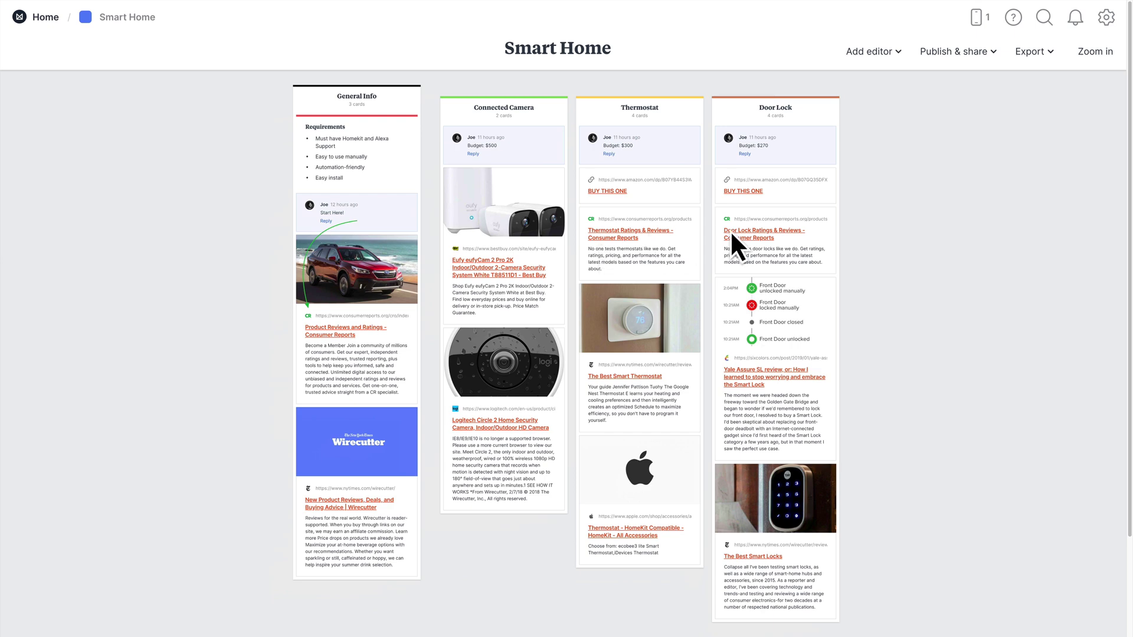
left_click(1096, 63)
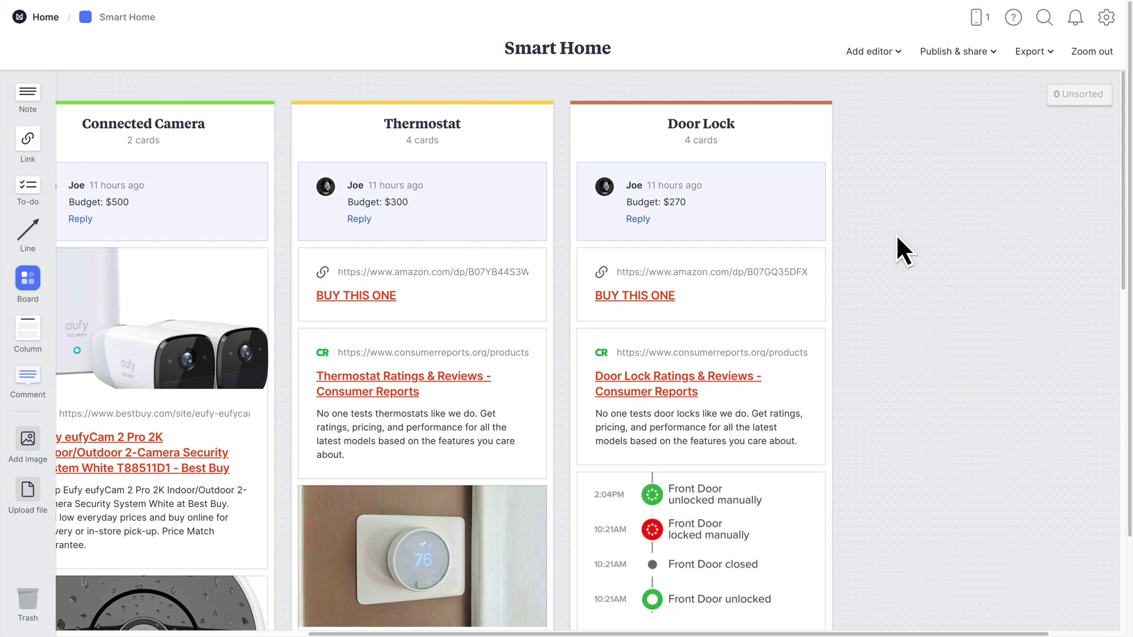
Add a 'Door Bell' column beside Door Lock and drag it up level with the others
right_click(875, 196)
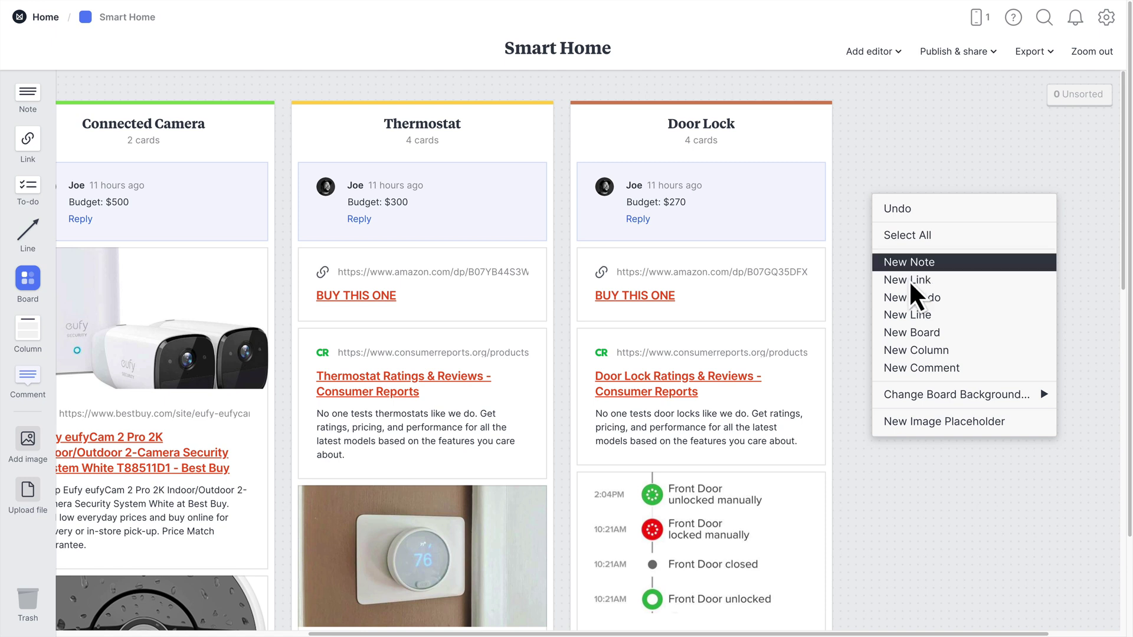
left_click(906, 354)
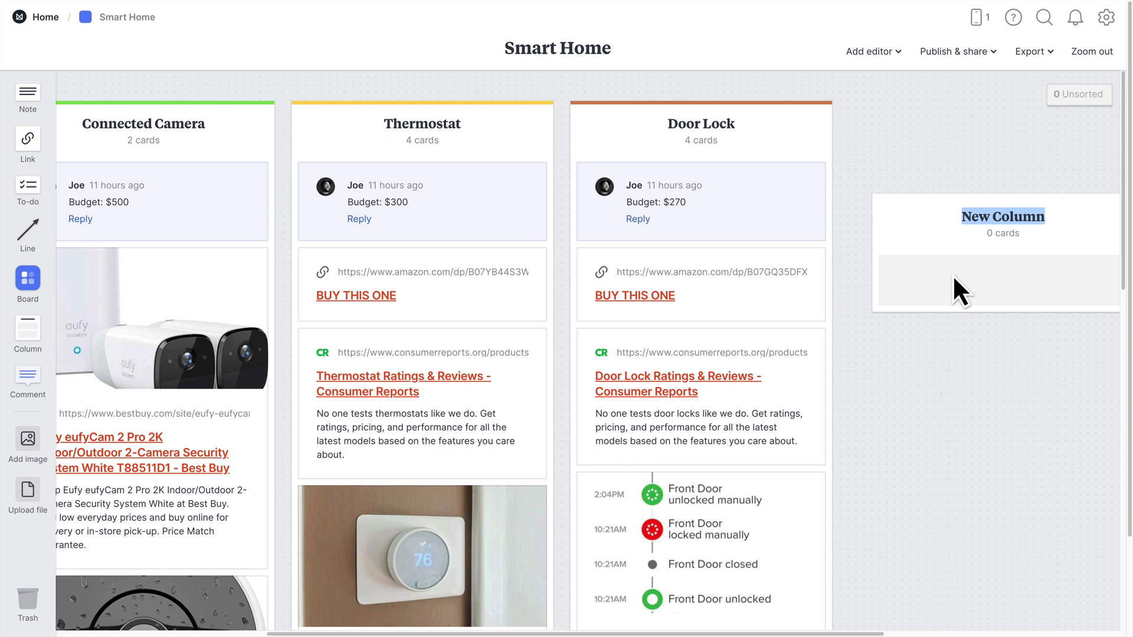
type("Door Bell")
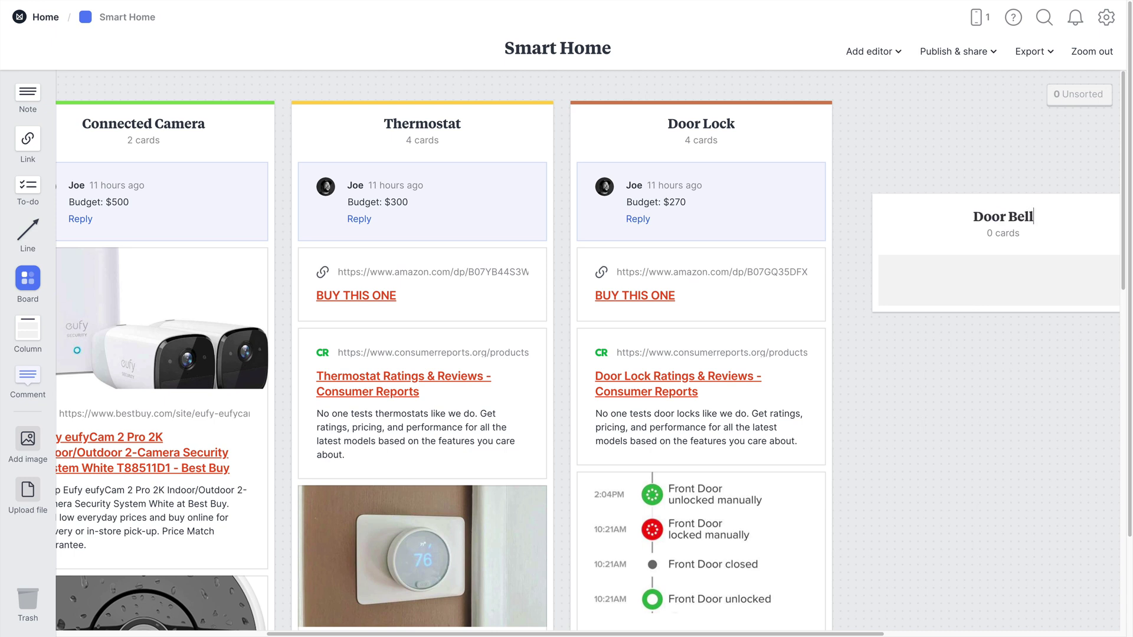
left_click(968, 367)
left_click_drag(1066, 218, 1043, 125)
left_click(914, 118)
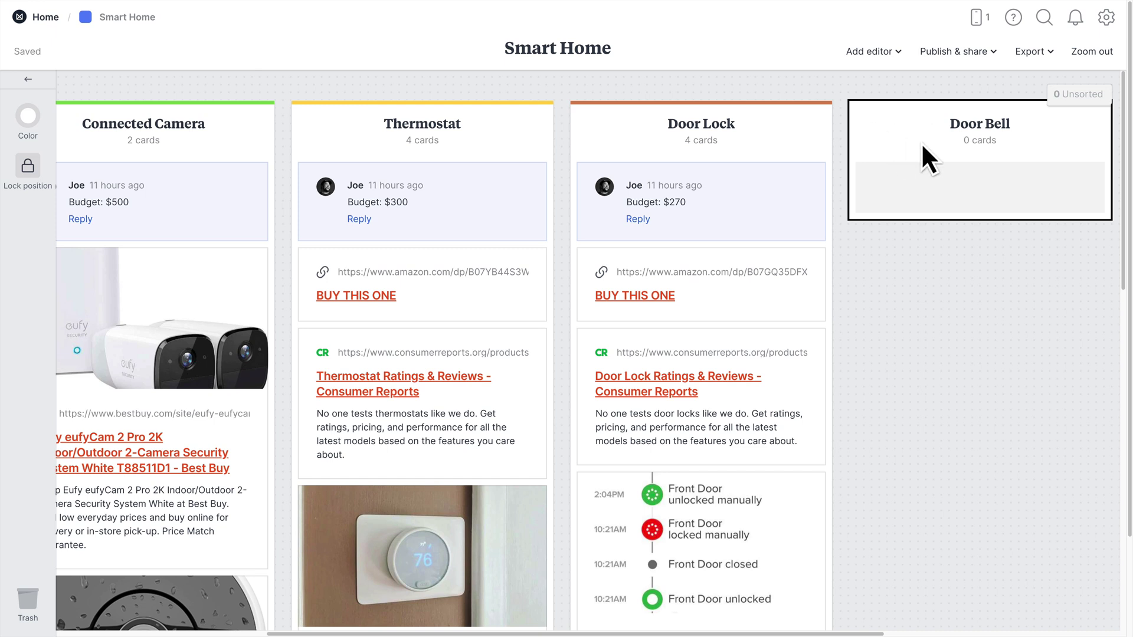
Color the Door Bell column brown
left_click(32, 130)
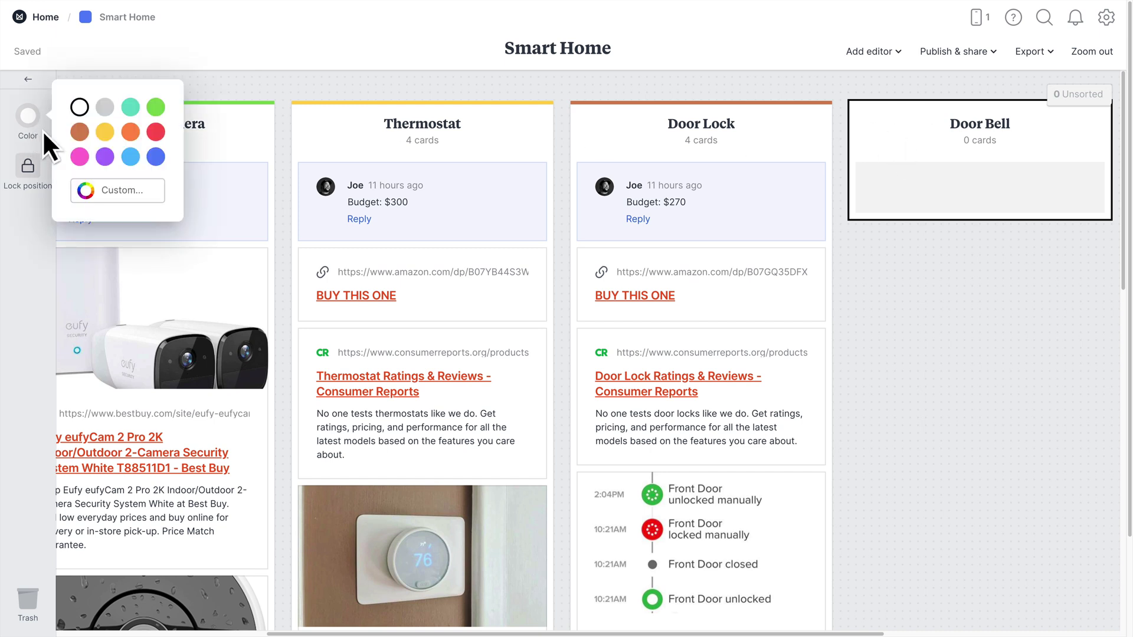
left_click(82, 136)
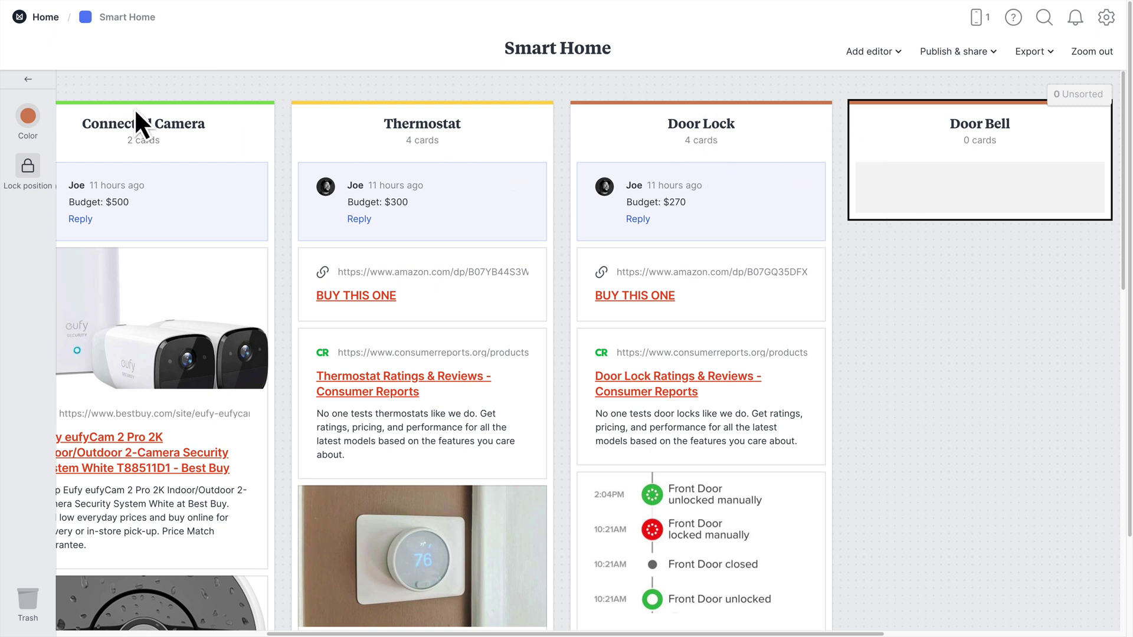
left_click(37, 82)
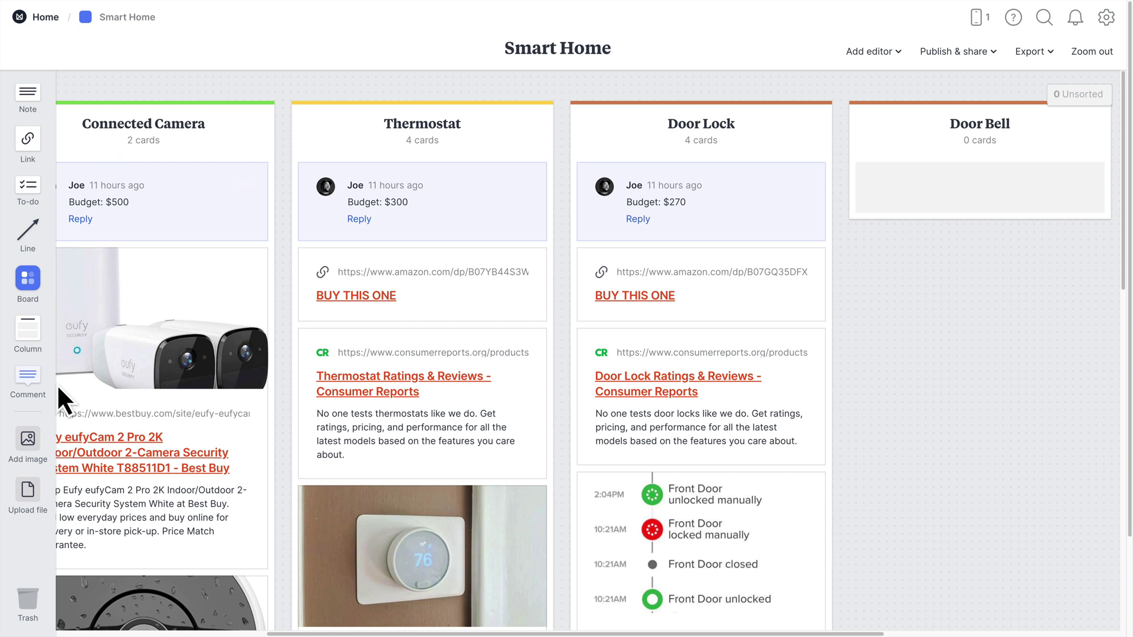
Add a 'Budget: $200' comment card inside the Door Bell column
left_click_drag(31, 383, 899, 190)
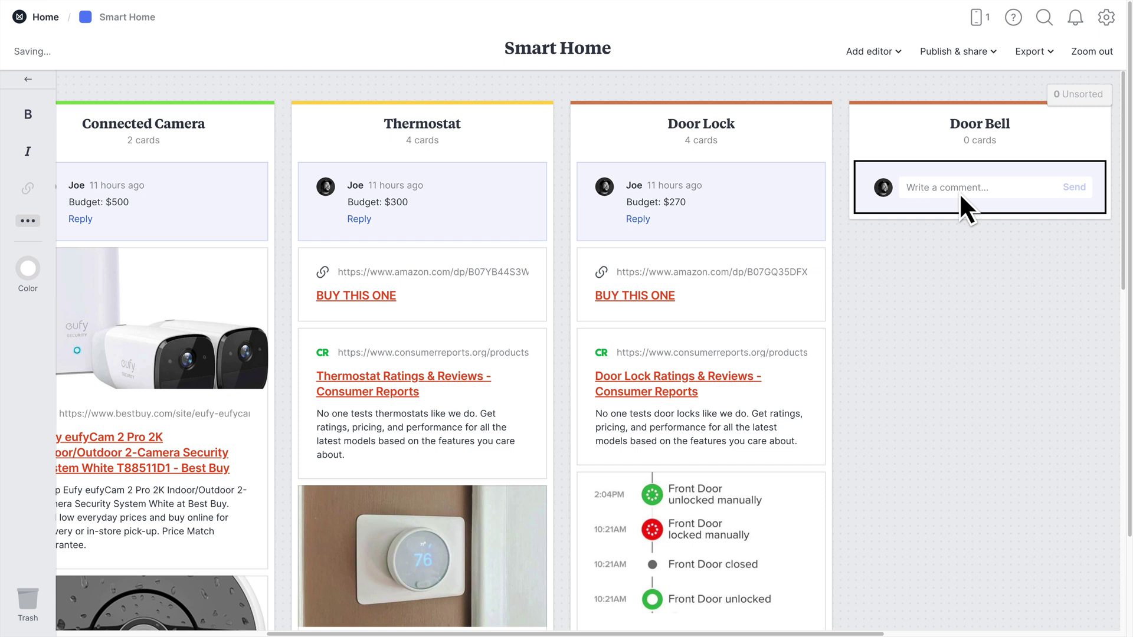
type("Budget: $200")
left_click(1084, 192)
scroll(394, 563, "left", 6)
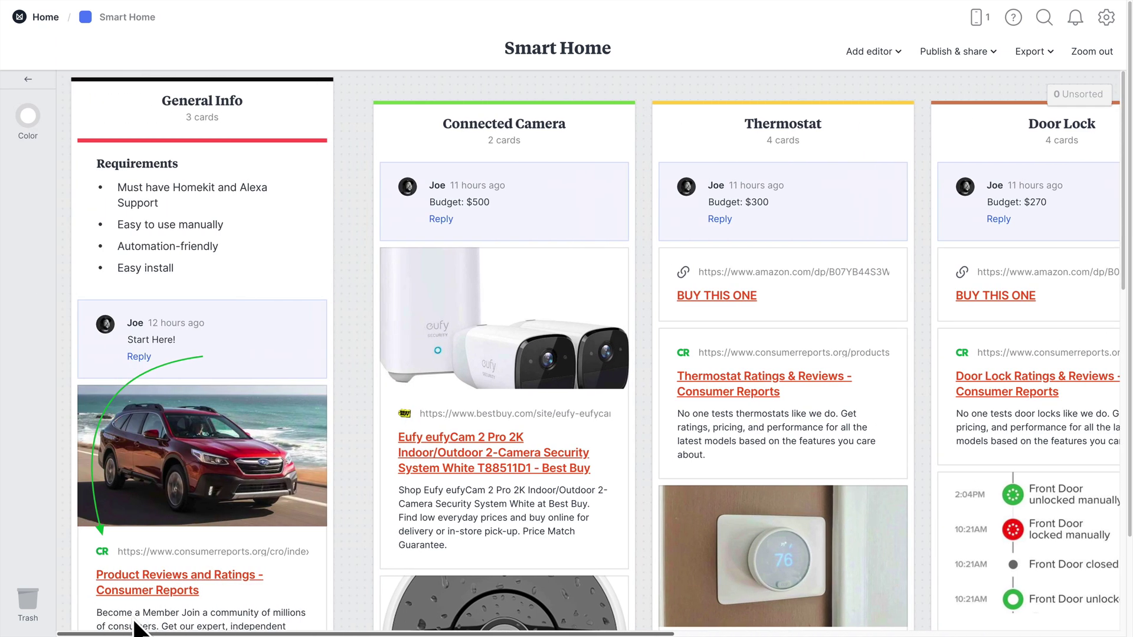
Search the Consumer Reports site for 'door bells'
left_click(171, 583)
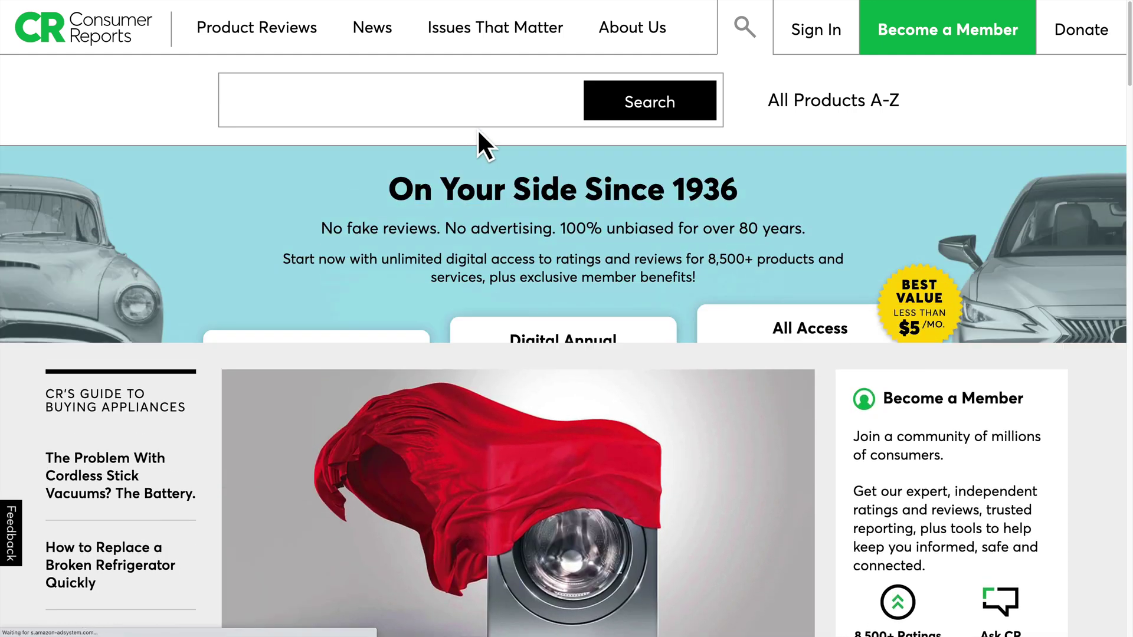
left_click(488, 112)
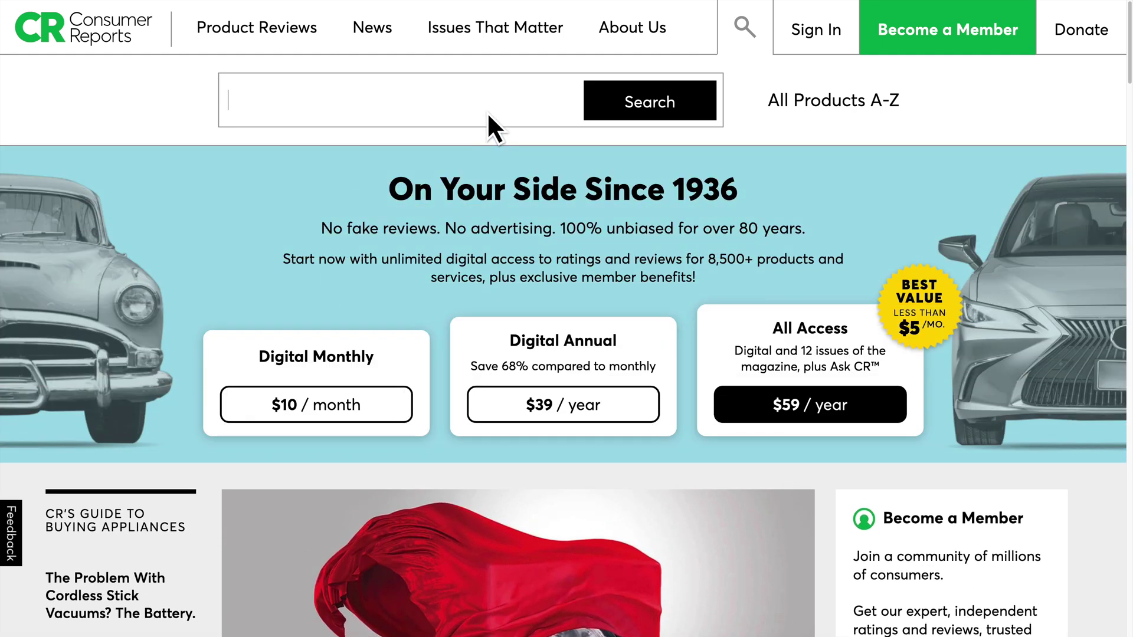
type("s")
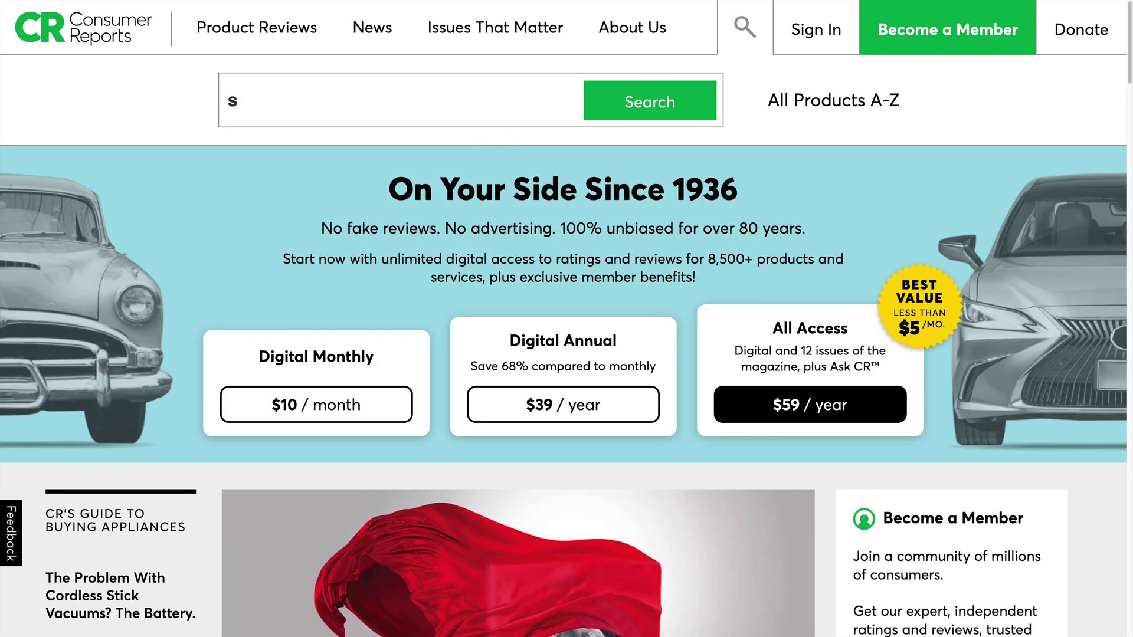
key("BackSpace")
type("door bells")
key("Return")
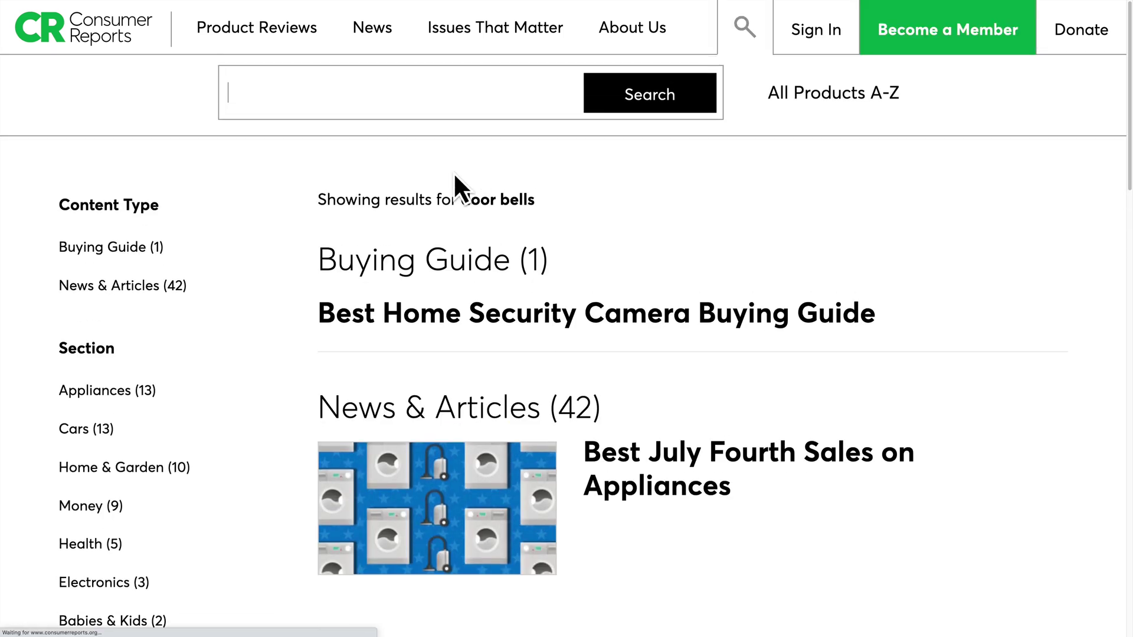
Open the Best Home Security Camera Buying Guide from the search results
scroll(690, 473, "down", 1)
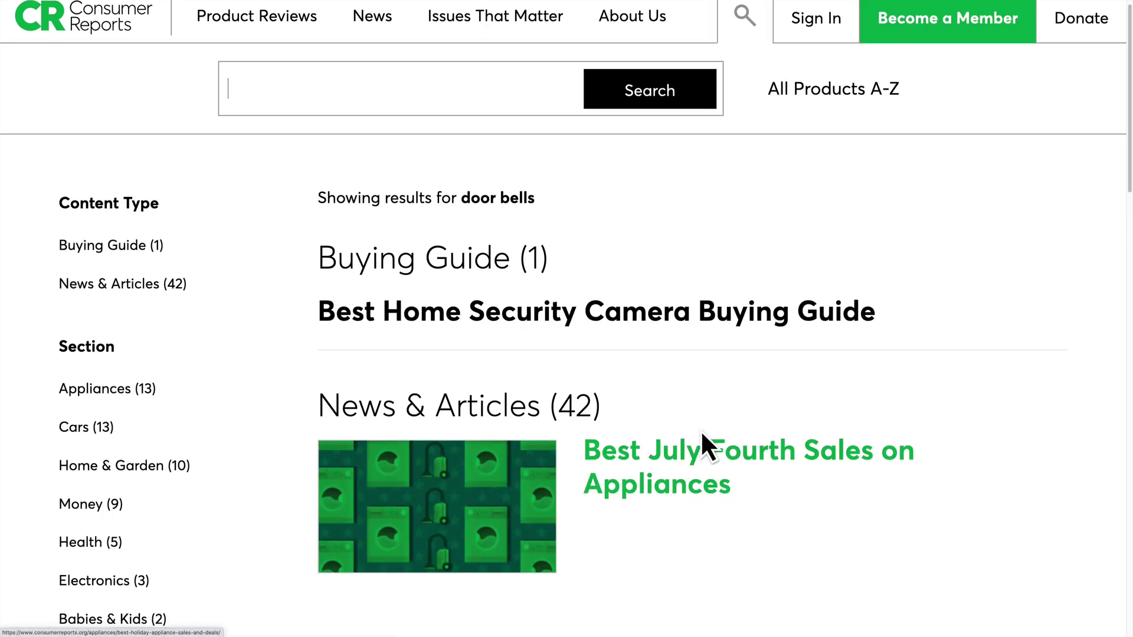
scroll(713, 413, "down", 4)
scroll(699, 318, "down", 3)
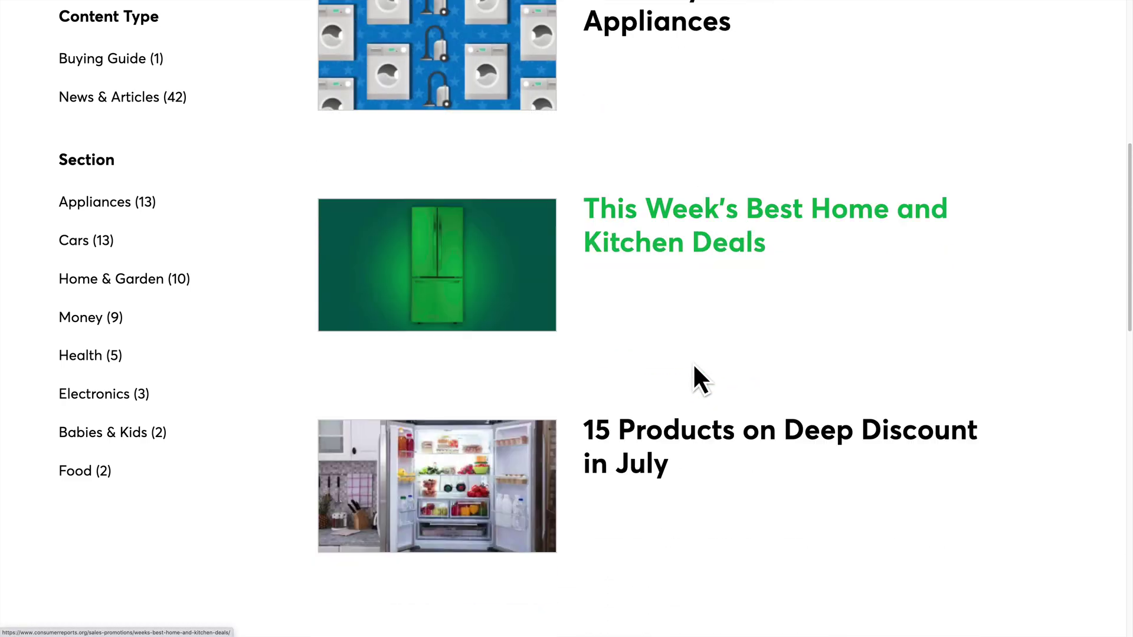
scroll(692, 367, "up", 8)
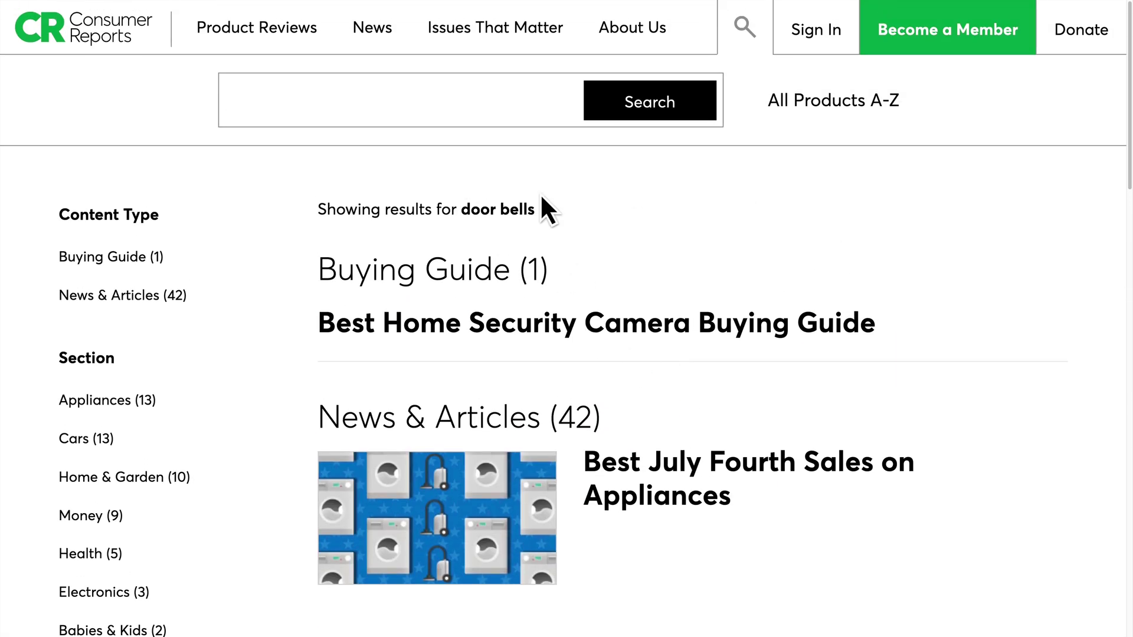
left_click(564, 338)
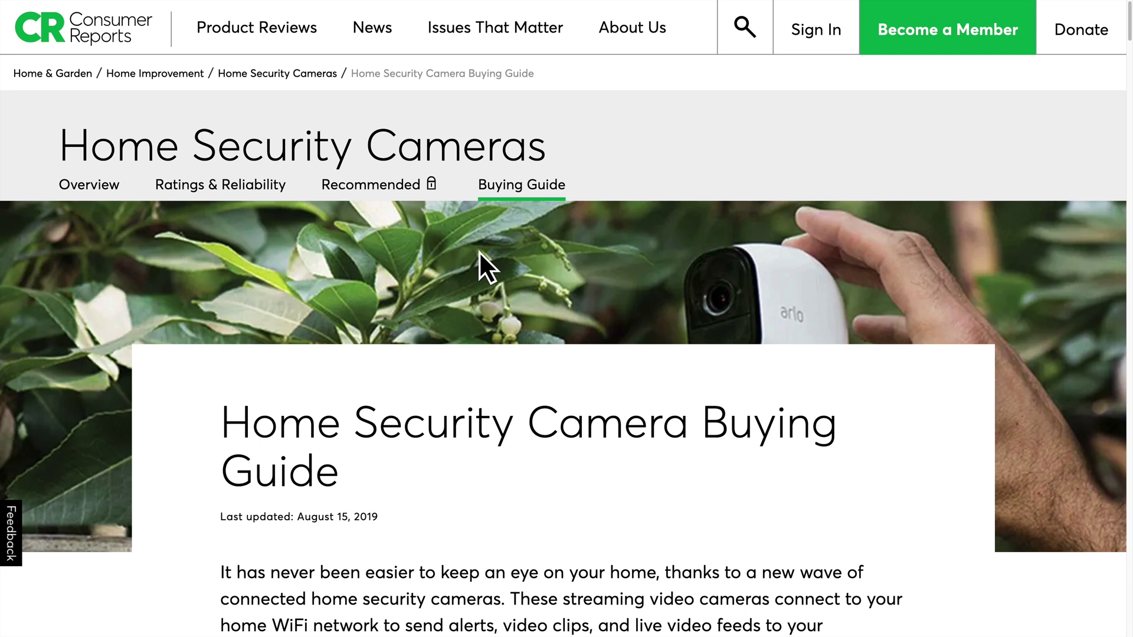
Close the browser tab with Ctrl+W and return to the Smart Home board
key("ctrl+w")
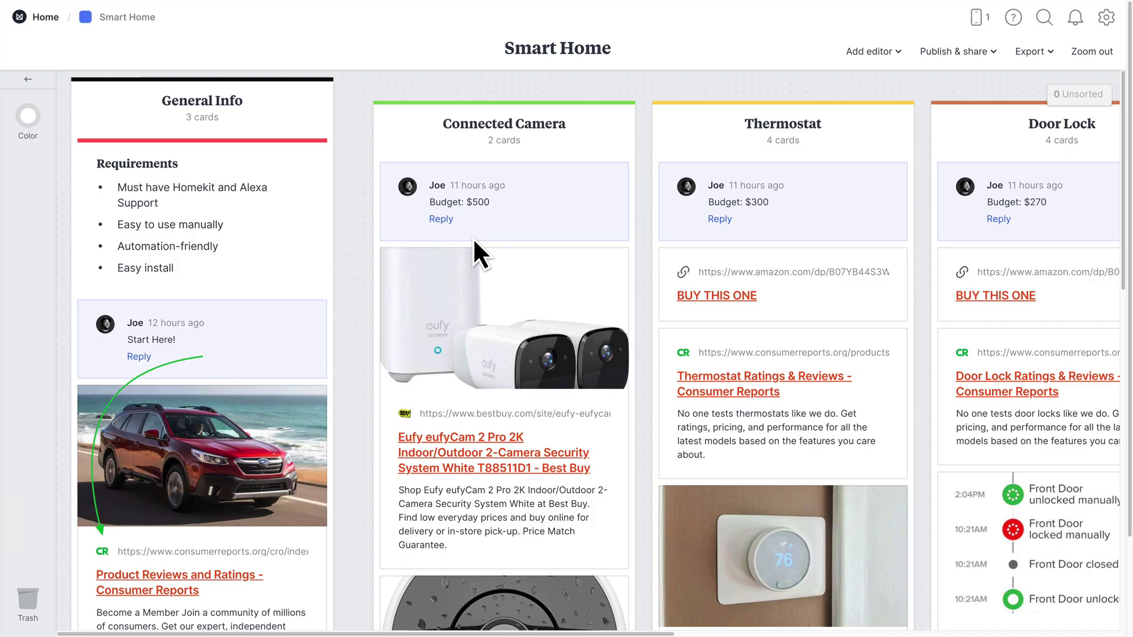
scroll(245, 407, "down", 15)
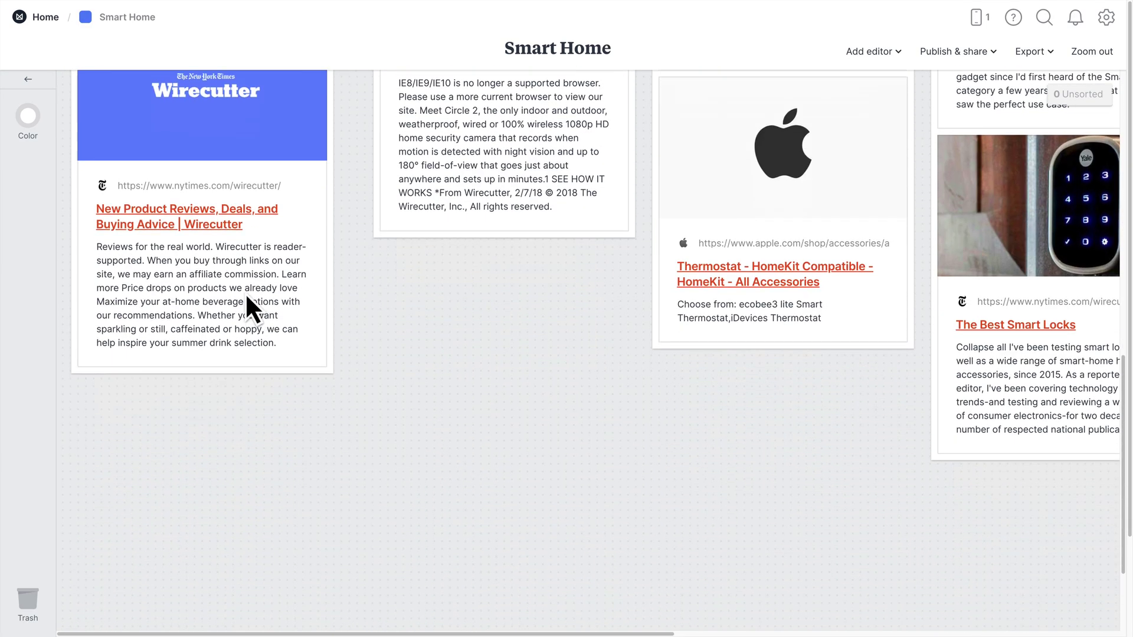
scroll(314, 407, "up", 15)
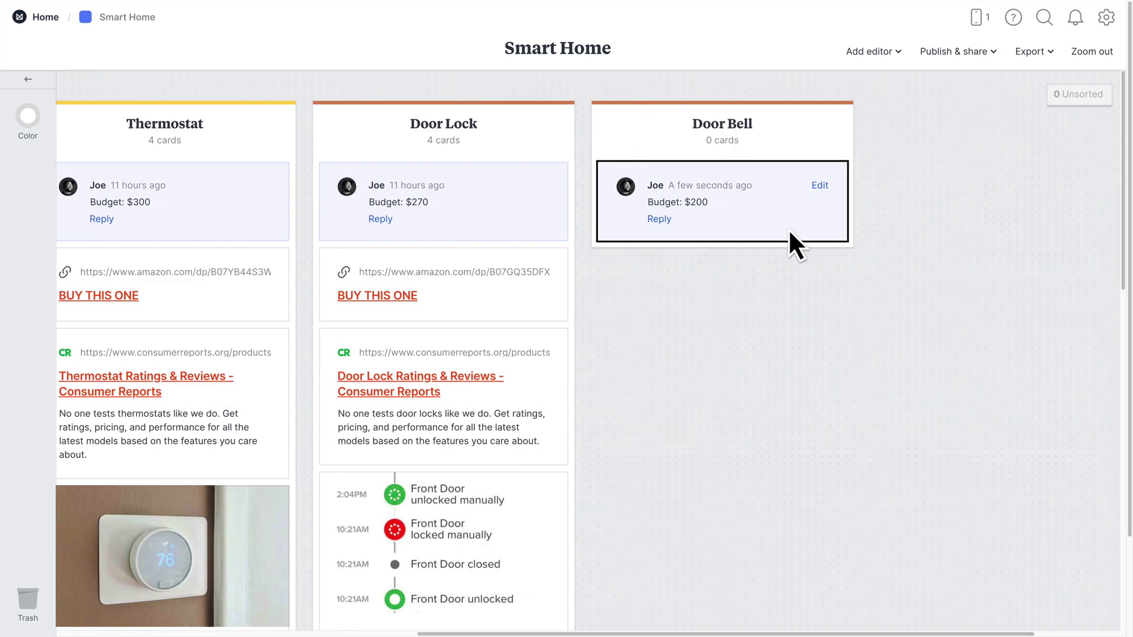
Draw a curved arrow on the board pointing up to the Door Bell column
left_click(38, 80)
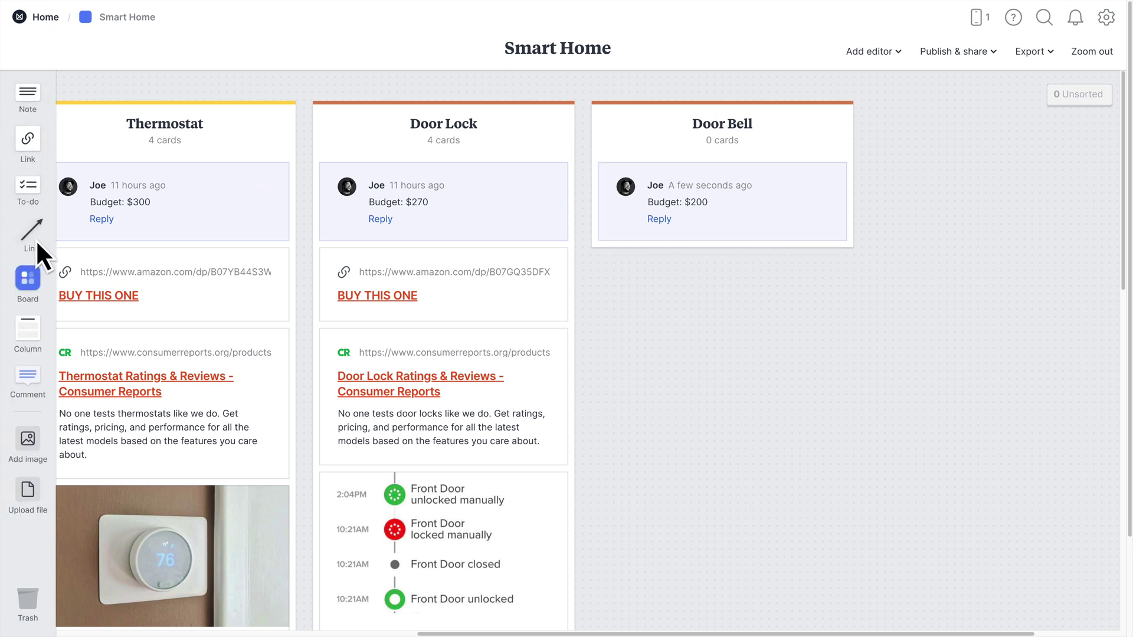
left_click_drag(37, 238, 679, 417)
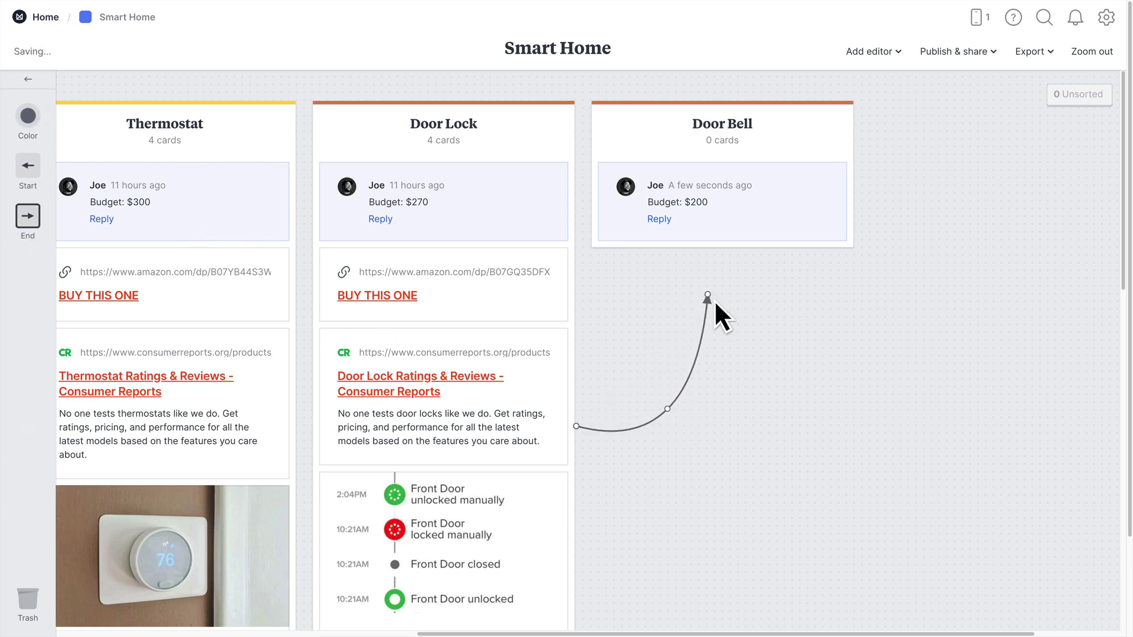
left_click_drag(714, 300, 721, 253)
left_click(746, 295)
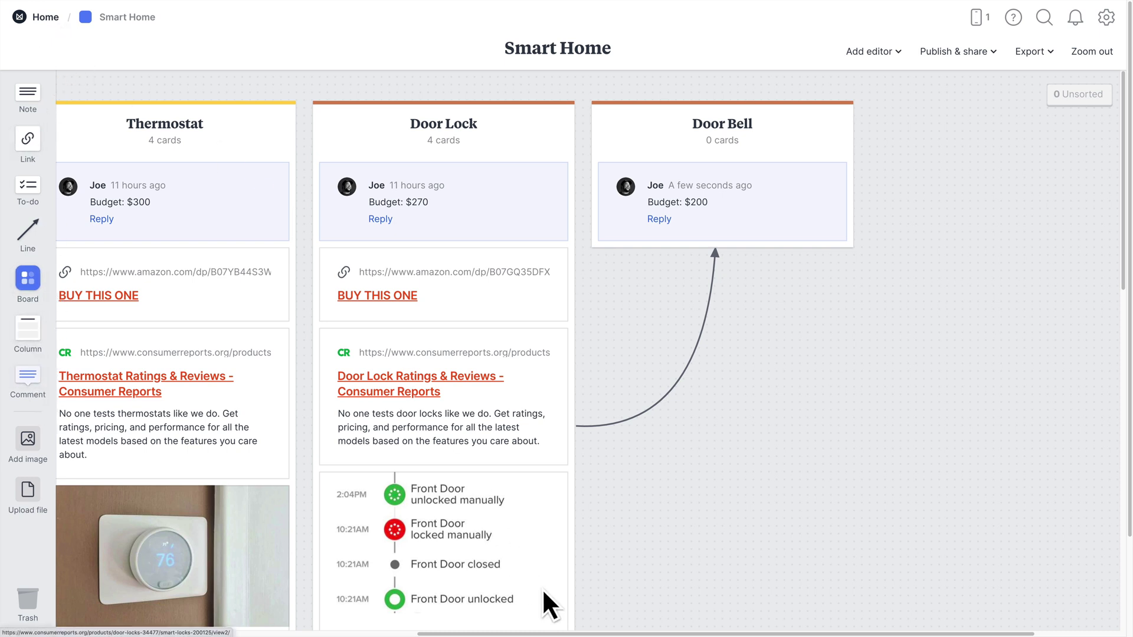
left_click_drag(521, 633, 161, 633)
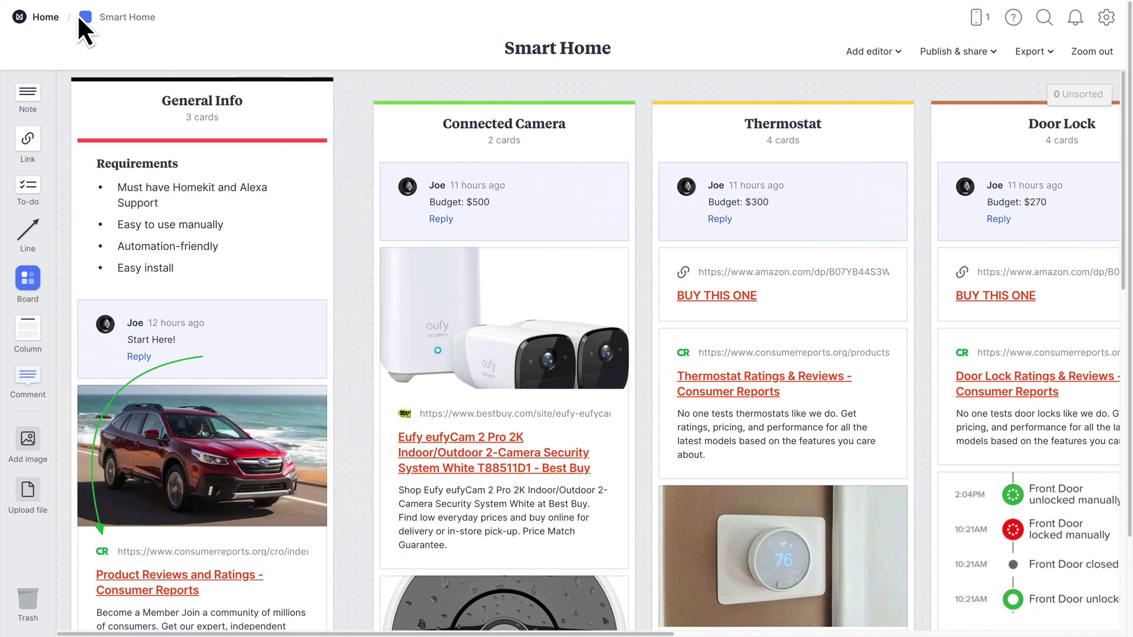
Go to the Content Ideas board, nudge its arrow right, and visit Webinars before returning
left_click(57, 19)
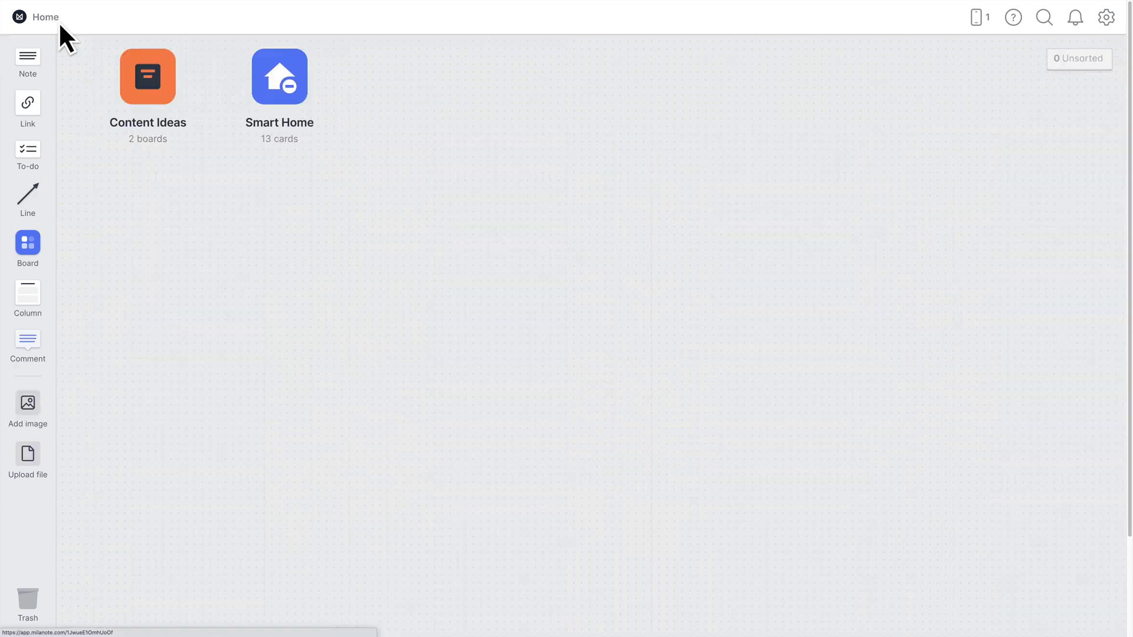
left_click(140, 82)
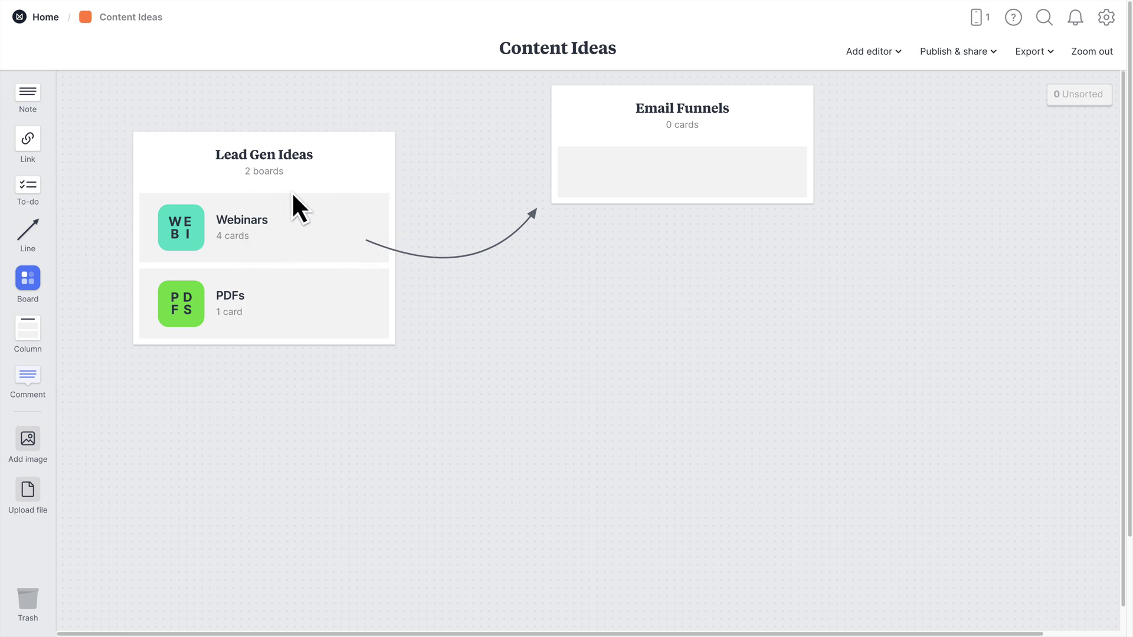
left_click_drag(462, 261, 486, 258)
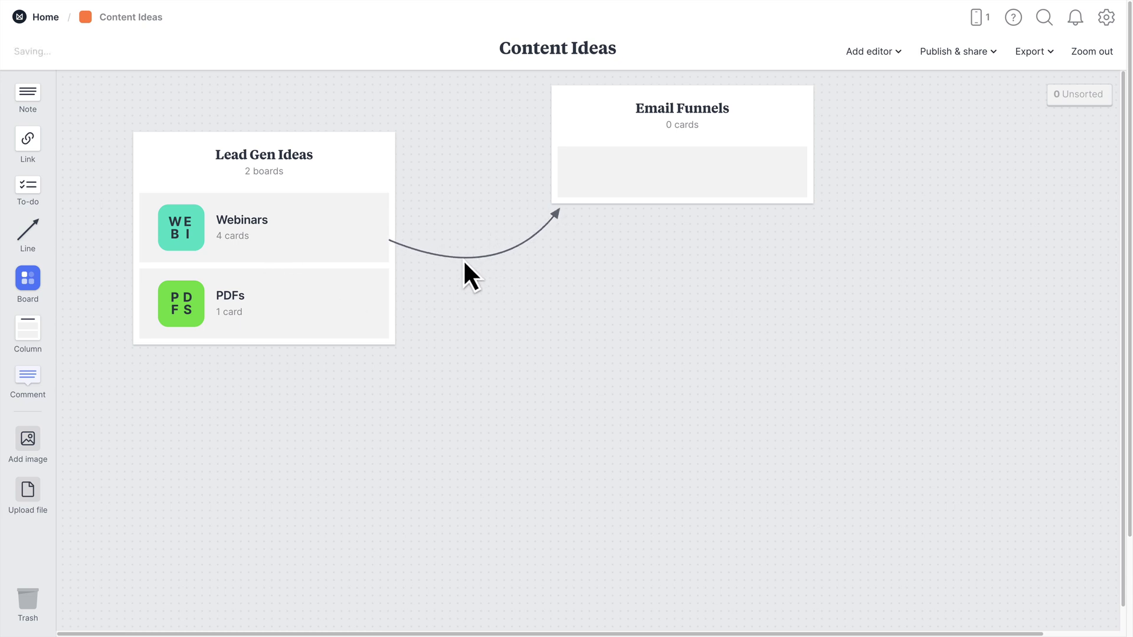
left_click(258, 226)
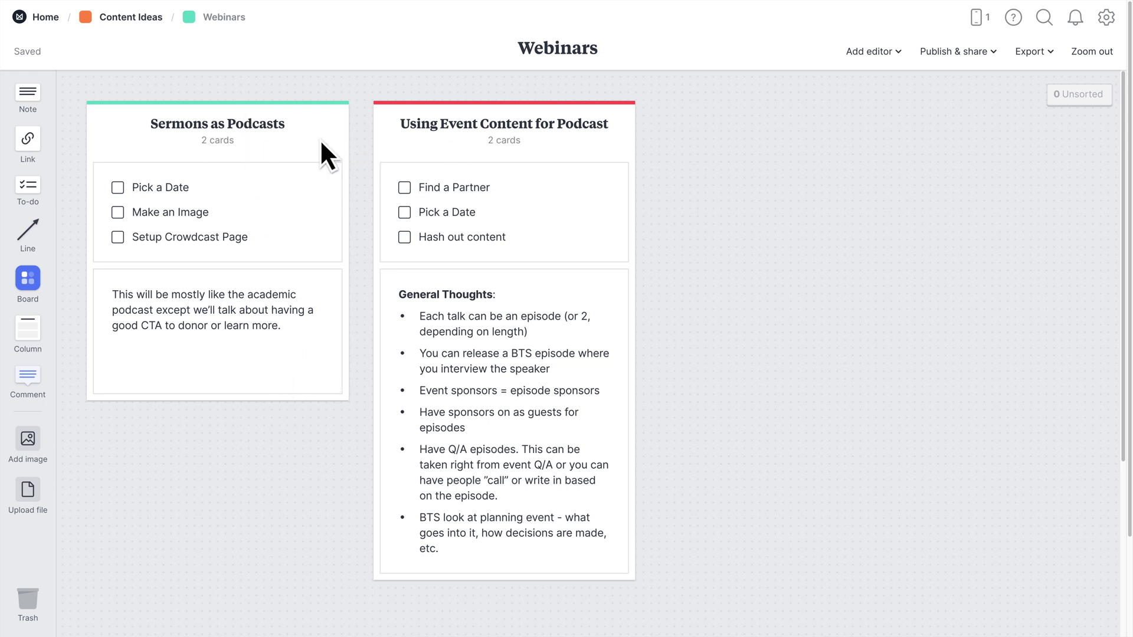
left_click(151, 21)
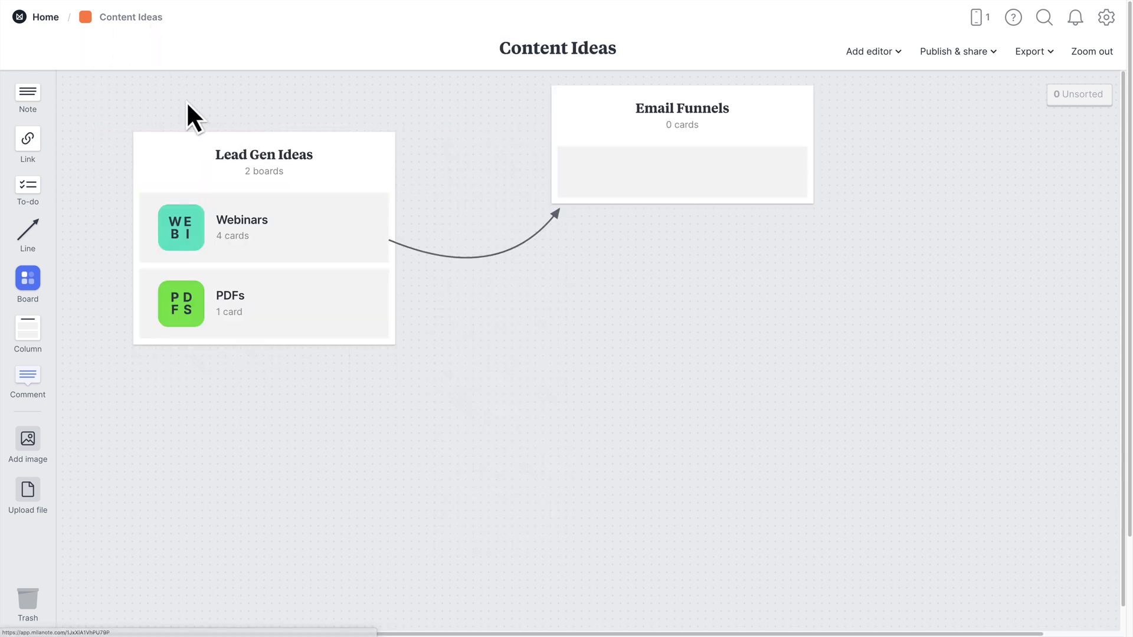
Open the PDFs board, add an 'Outlining' column, and drag it beside the Ideas column
left_click(233, 304)
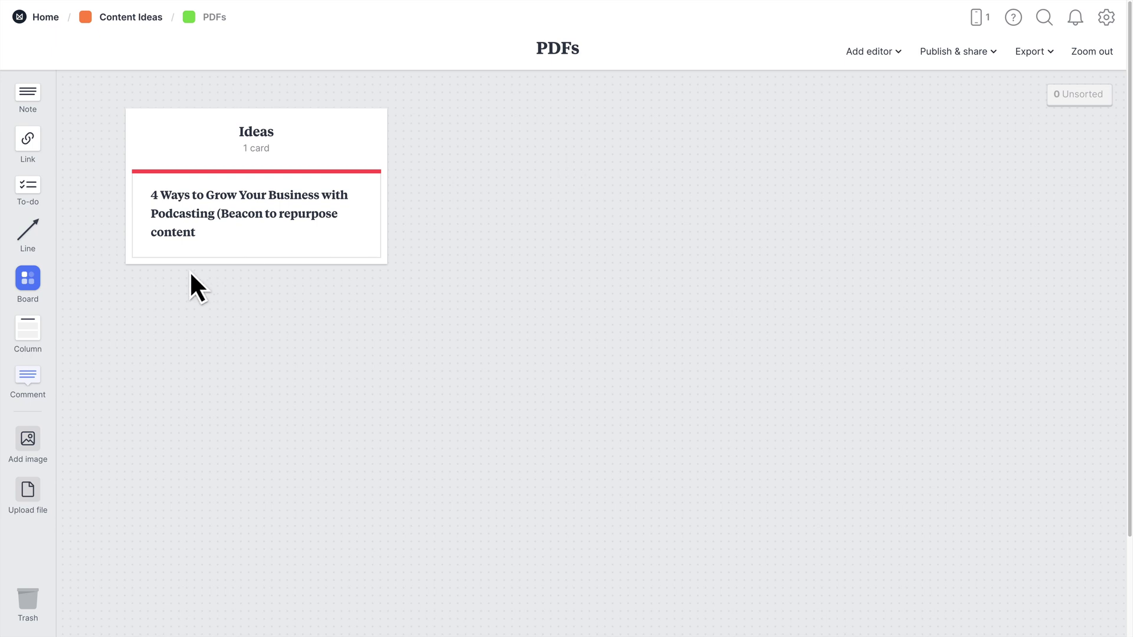
right_click(488, 257)
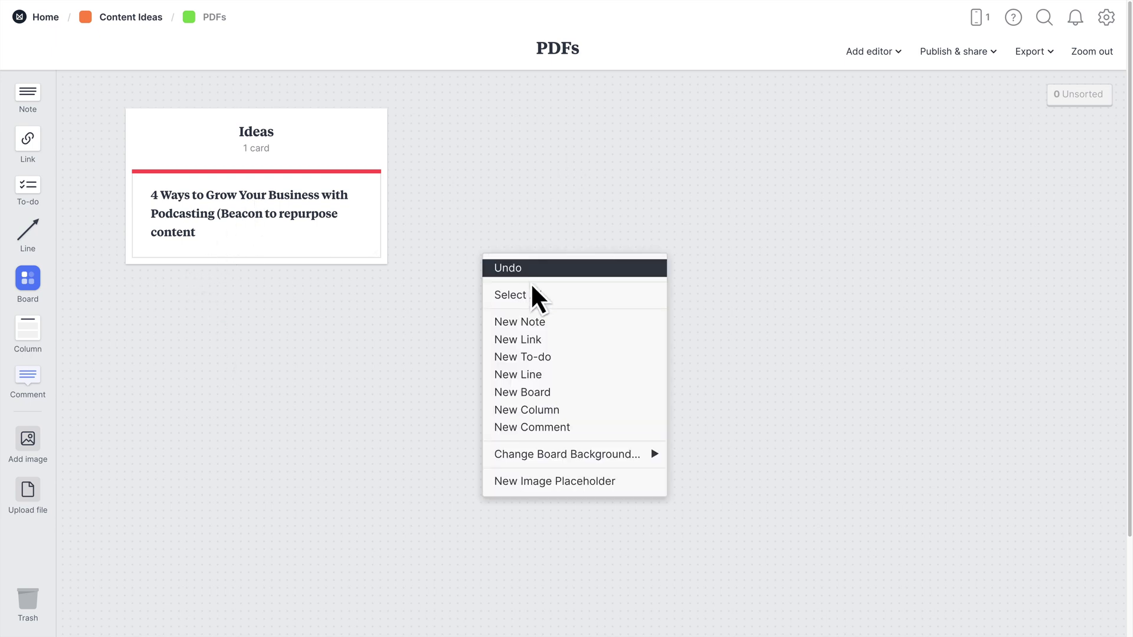
left_click(554, 416)
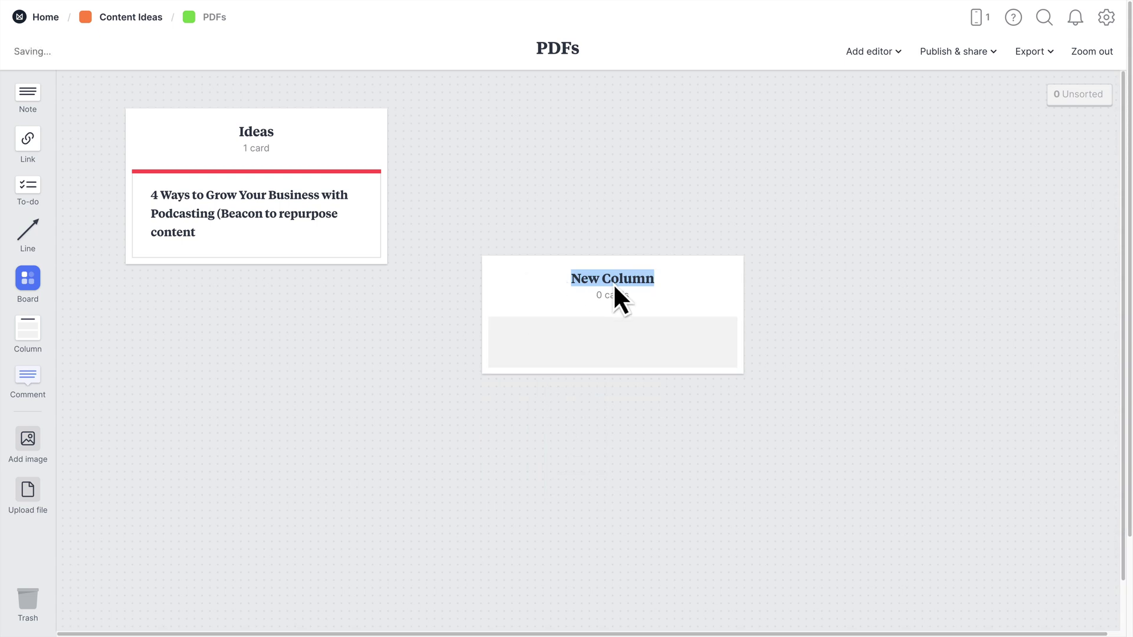
type("Outli")
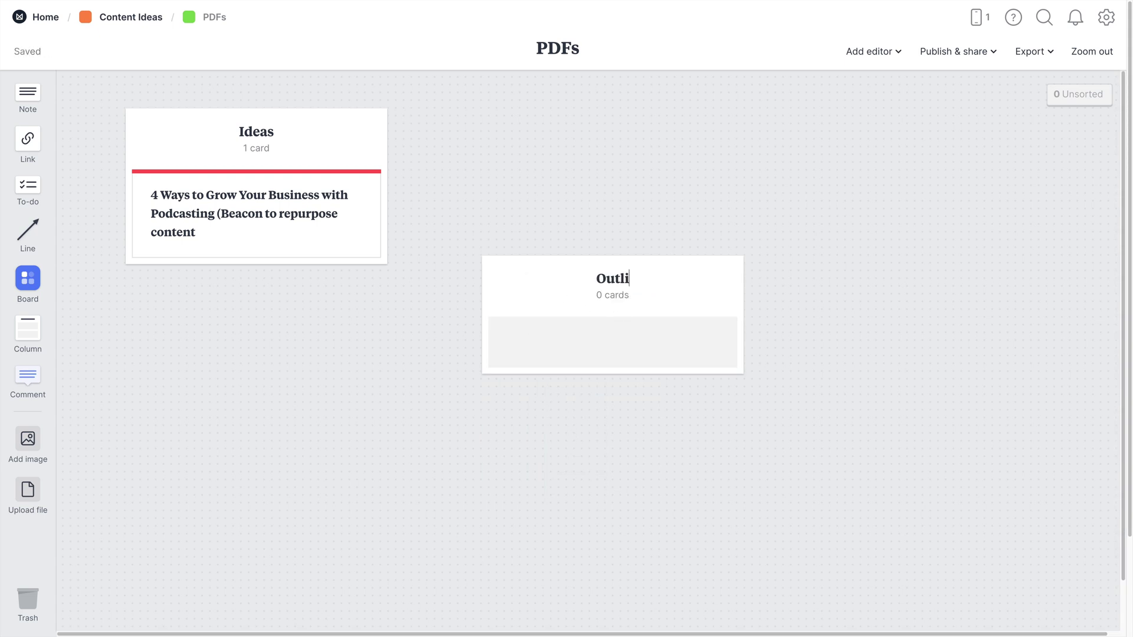
type("ning")
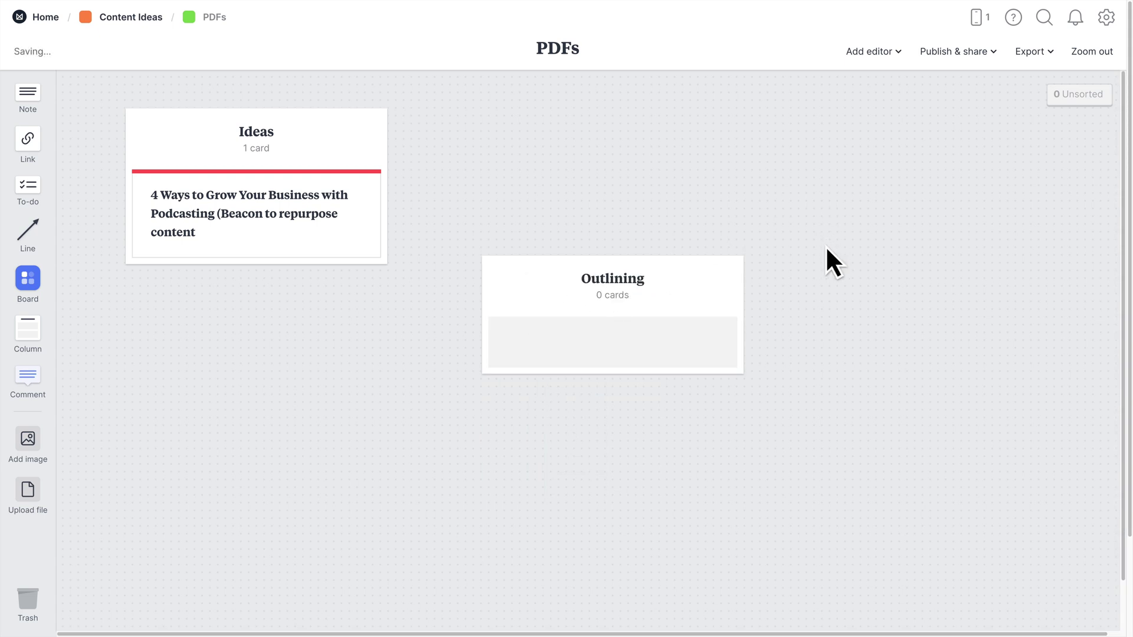
left_click_drag(727, 271, 646, 124)
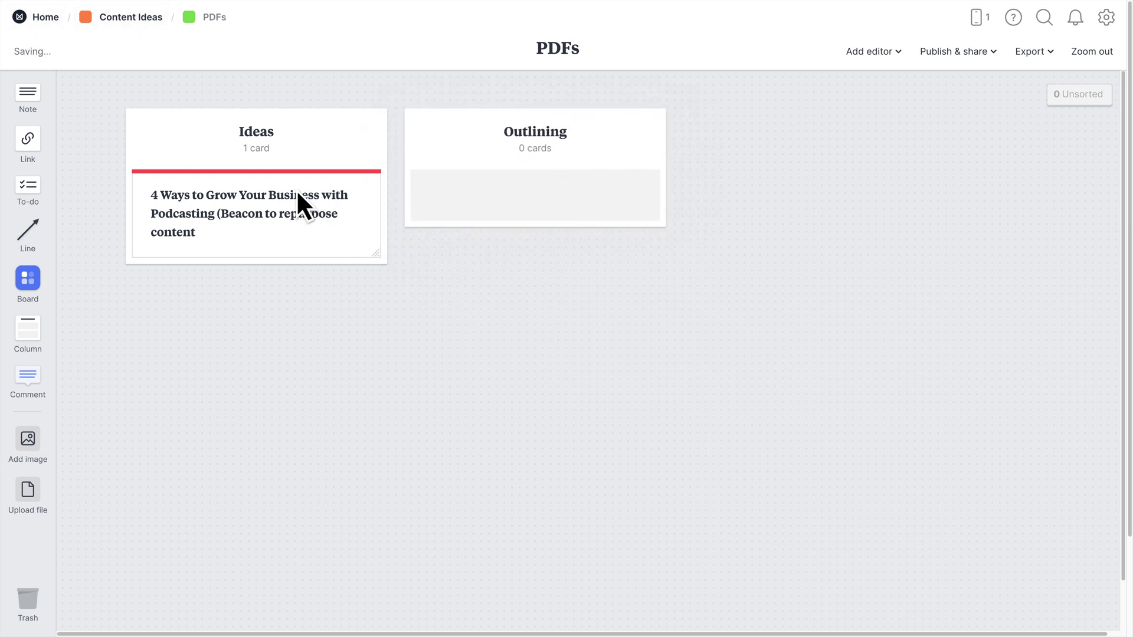
mouse_move(297, 192)
left_mouse_down()
mouse_move(291, 211)
mouse_move(439, 251)
mouse_move(566, 193)
mouse_move(592, 214)
mouse_move(500, 218)
mouse_move(306, 192)
left_mouse_up()
Leave the PDFs board via the Home breadcrumb at the top left
left_click(54, 20)
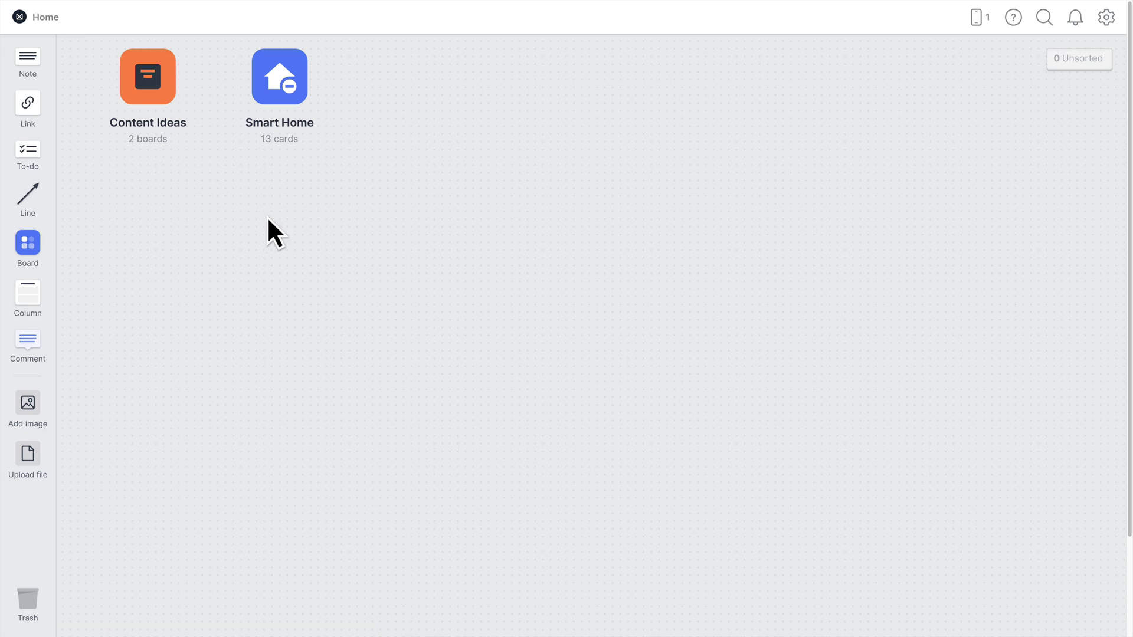
Reopen the Smart Home board and scroll across its columns toward the Door Bell column
left_click(276, 94)
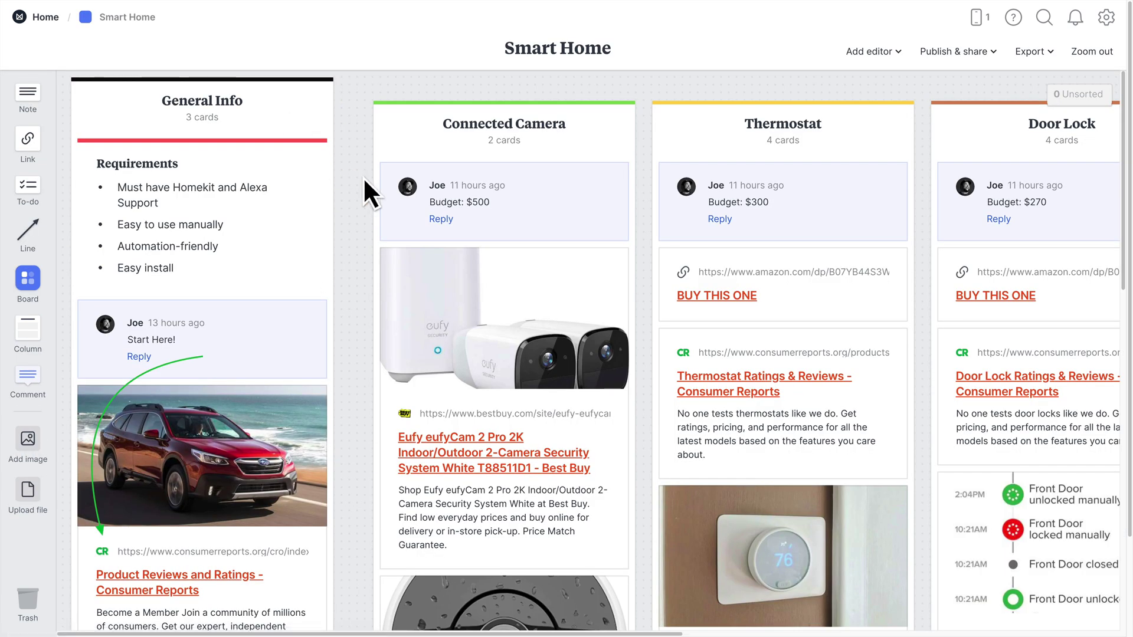
mouse_move(455, 633)
left_mouse_down()
mouse_move(740, 633)
mouse_move(455, 620)
left_mouse_up()
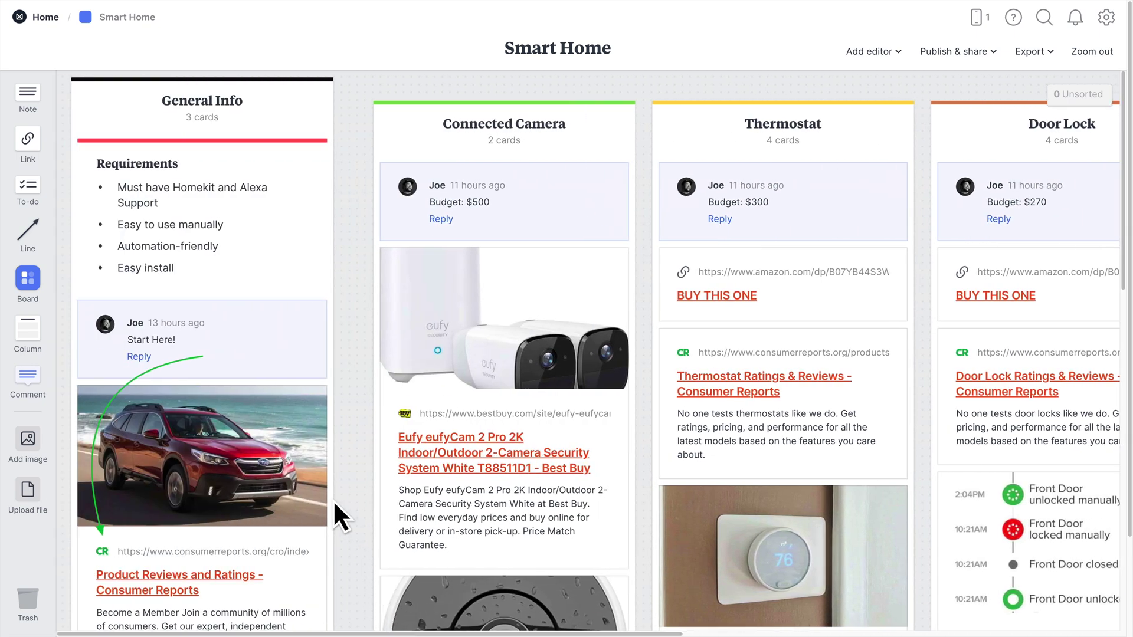